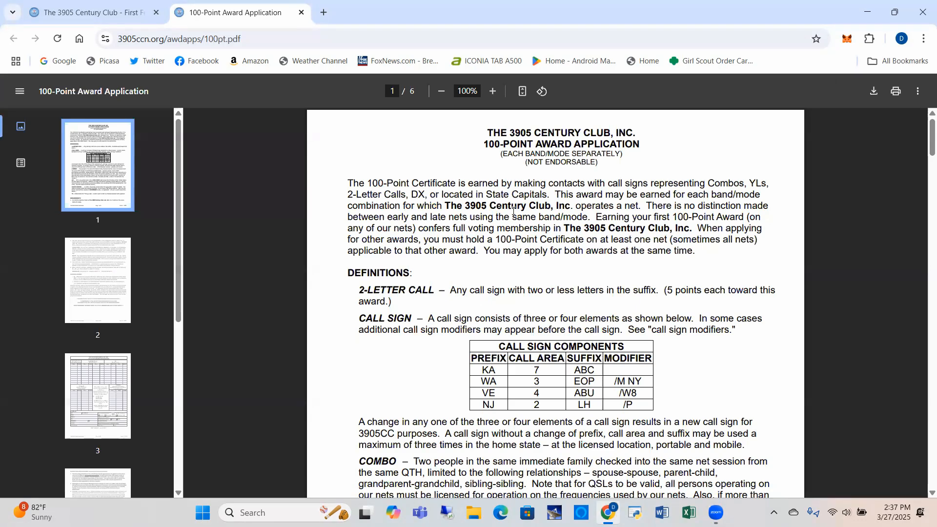
- Scroll past pages 1 and 2 to page 3's call-sign tables and Applicant section
scroll(513, 211, down, 10)
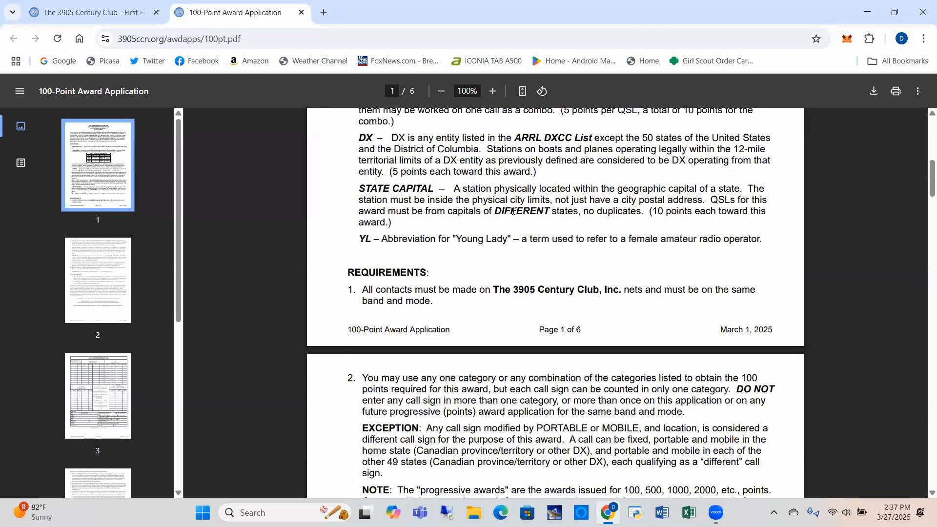
scroll(513, 211, down, 4)
scroll(513, 211, down, 15)
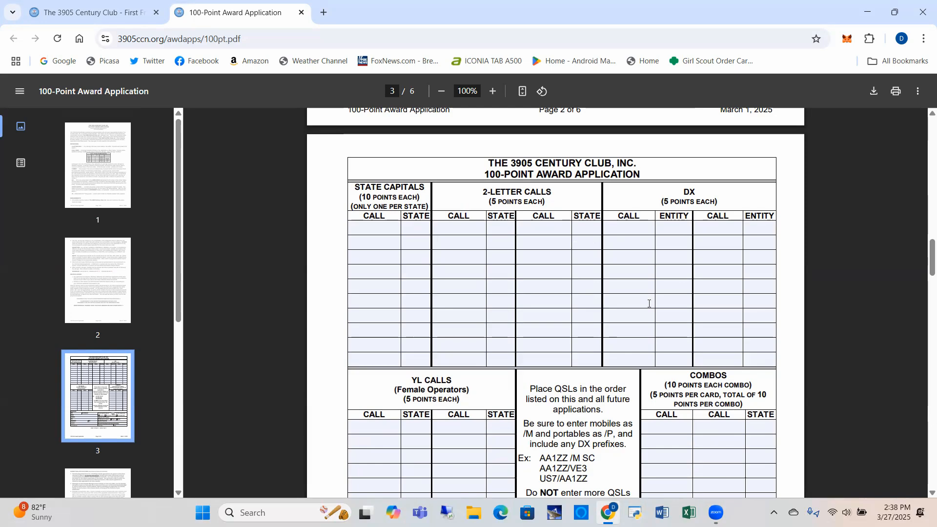
scroll(586, 314, down, 1)
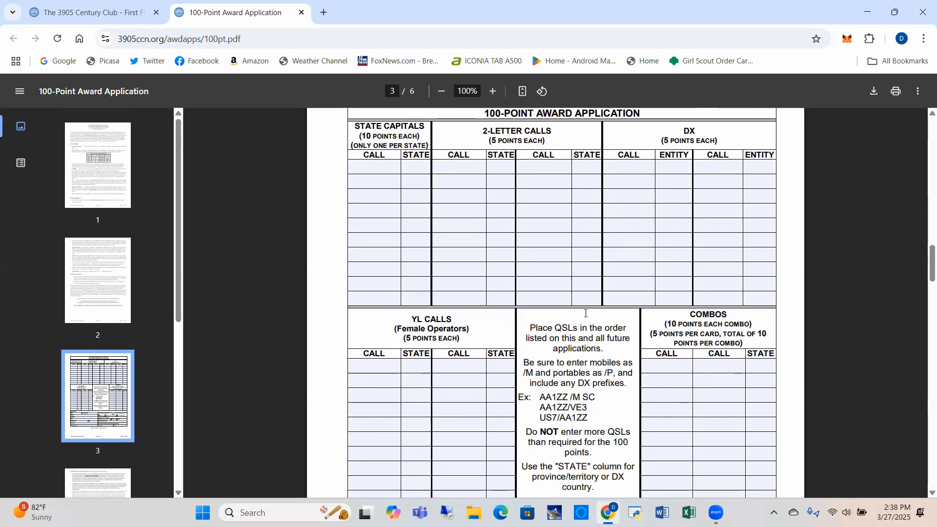
scroll(586, 314, up, 1)
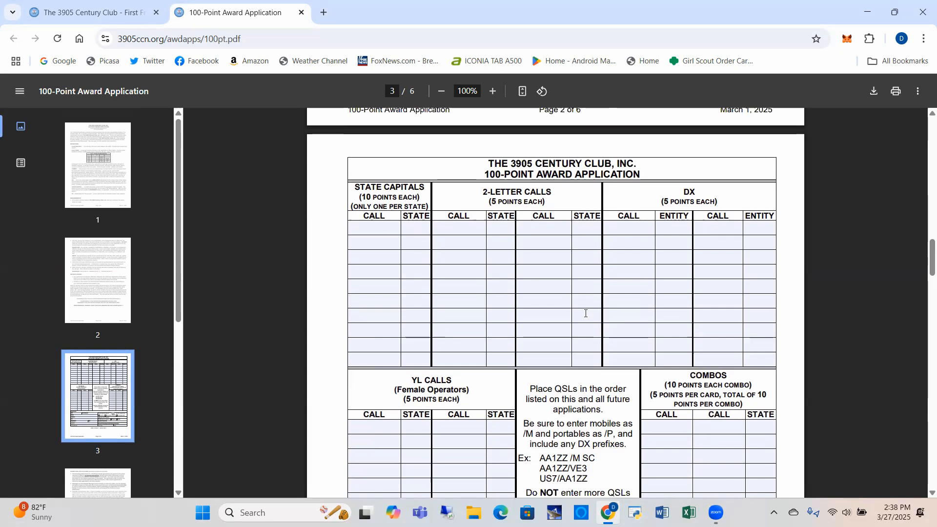
scroll(585, 314, down, 2)
scroll(586, 314, down, 3)
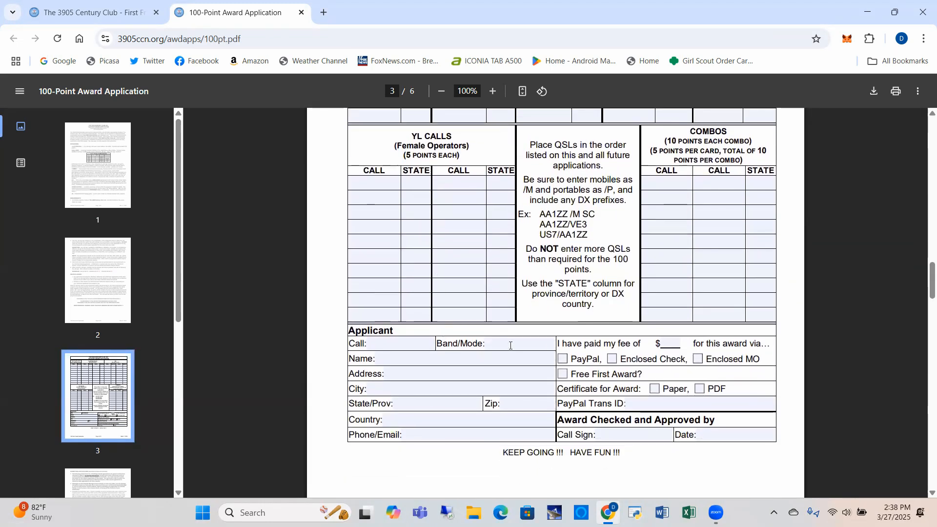
- Enter 40 SSB as the applicant's Band/Mode and type the applicant's call sign
click(511, 345)
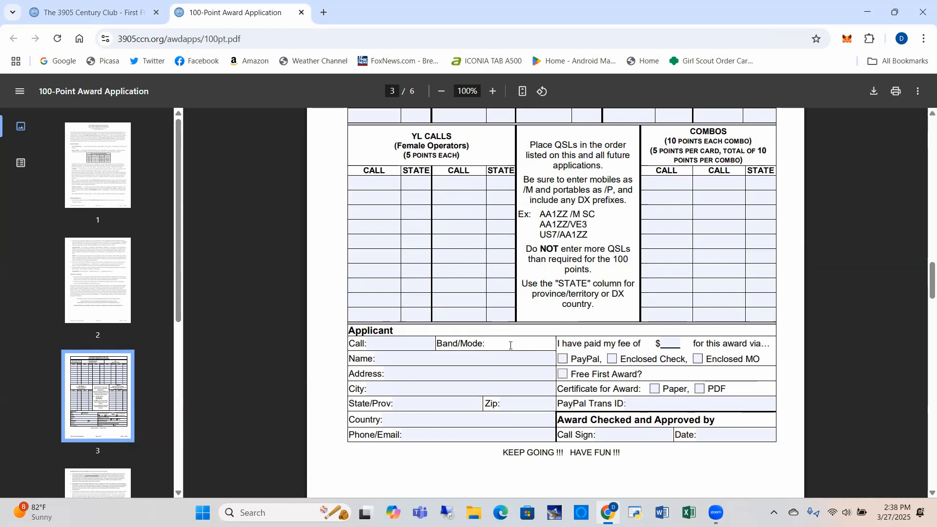
text(40 ssp)
key(BackSpace)
key(BackSpace)
key(BackSpace)
key(Caps_Lock)
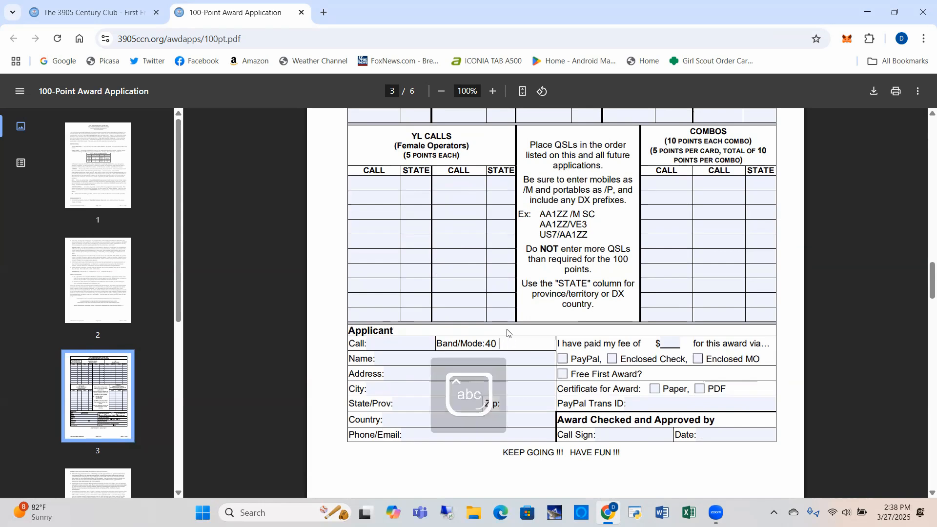
text(SSB)
click(401, 345)
text(K)
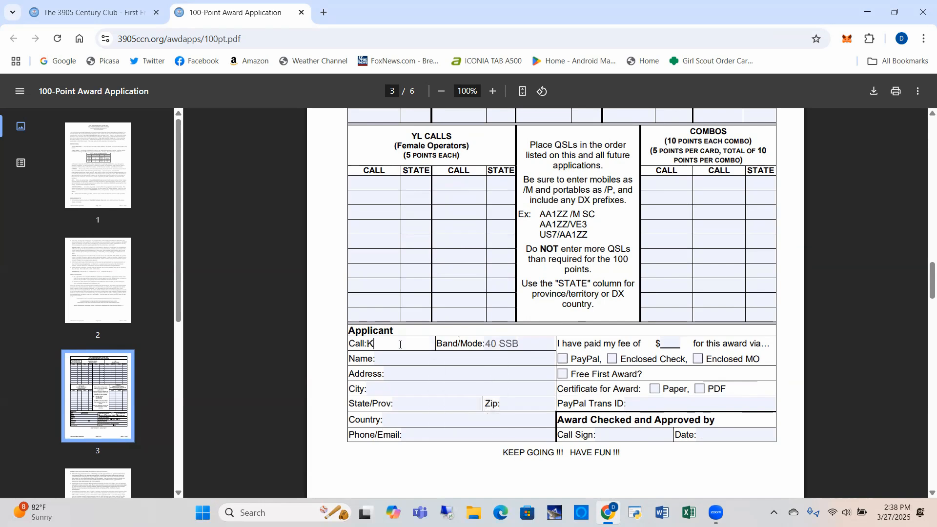
text(L7OR)
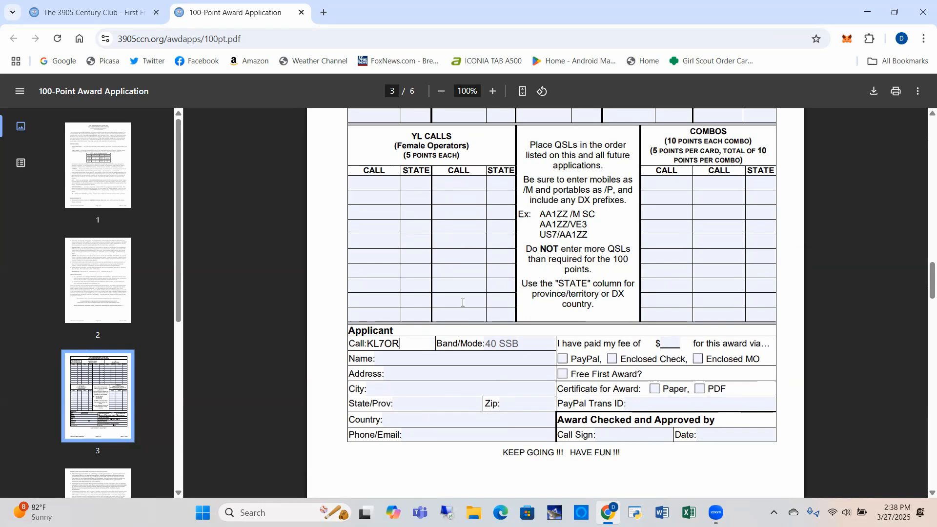
scroll(462, 299, up, 6)
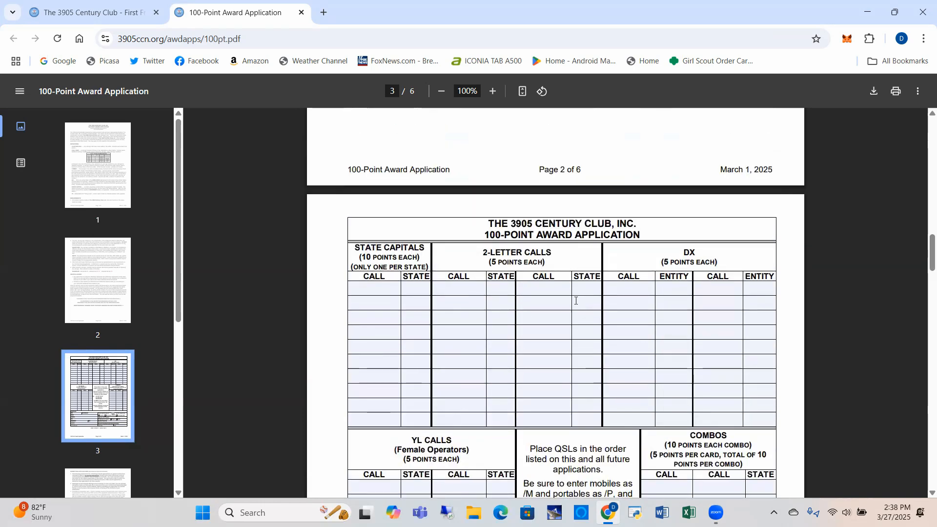
- Log the first State Capitals contact's call sign in capitals with state NE
scroll(576, 300, down, 1)
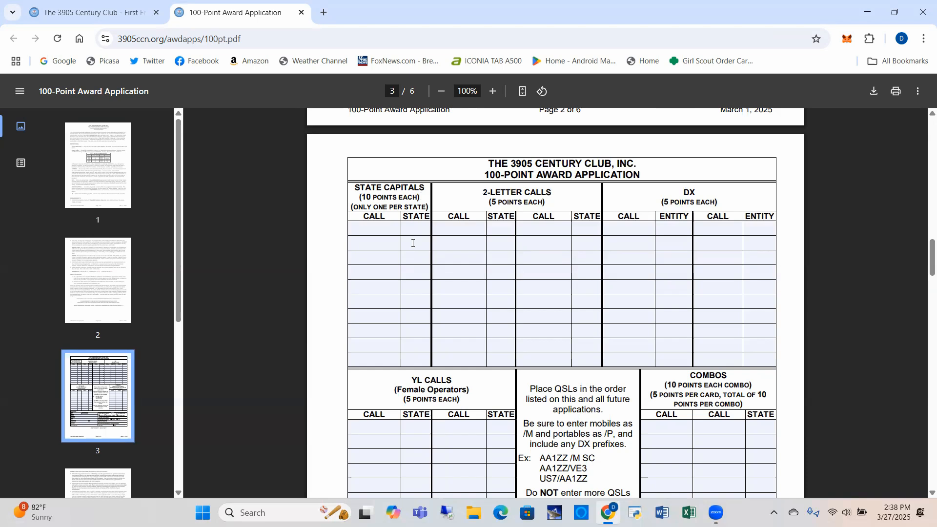
click(372, 227)
text(Wb0csf)
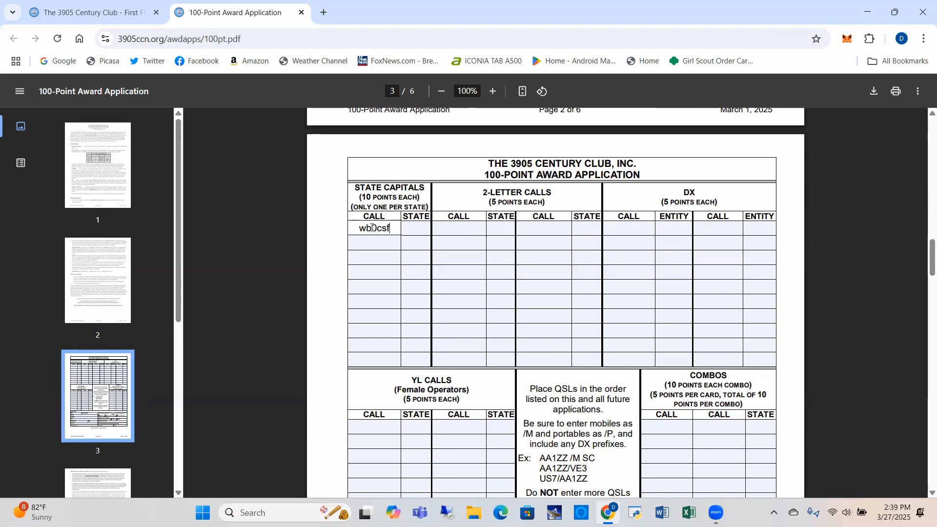
key(BackSpace)
key(BackSpace)
key(BackSpace)
key(BackSpace)
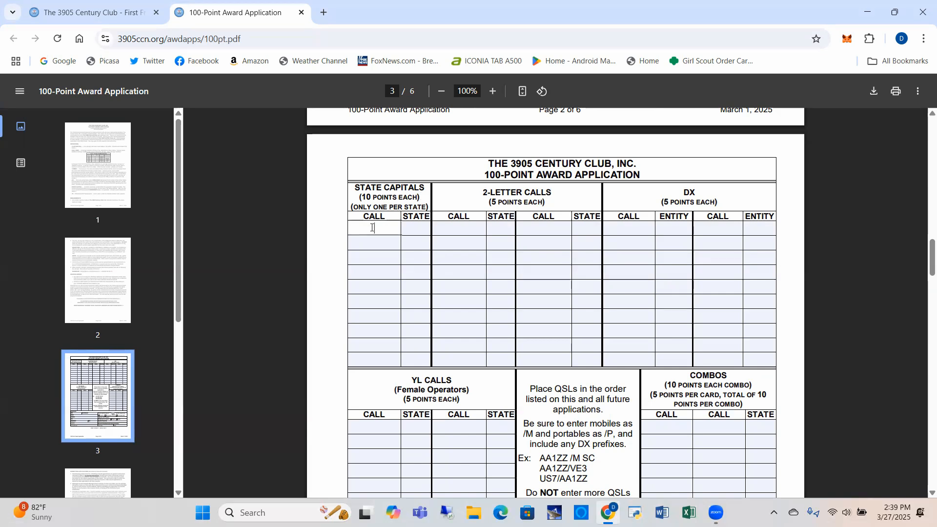
text(WB0CSF)
click(414, 227)
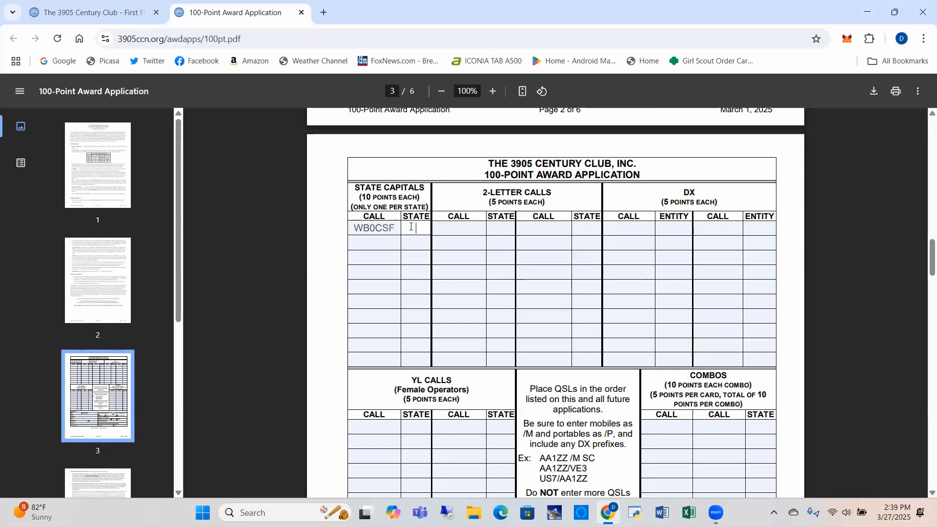
text(NE)
- Log the first two 2-Letter Calls contacts with states NJ and TN
click(472, 228)
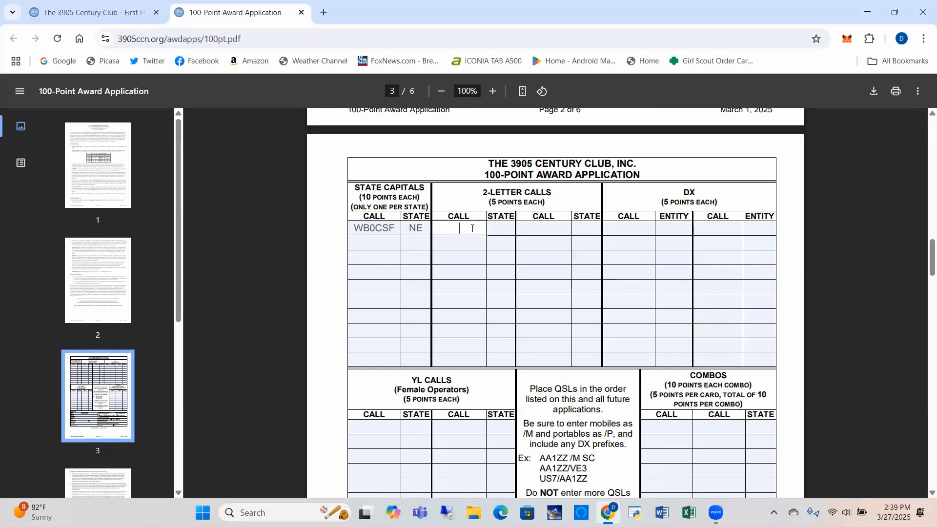
text(k2ys)
key(BackSpace)
key(BackSpace)
key(BackSpace)
key(BackSpace)
key(Caps_Lock)
text(K2YS)
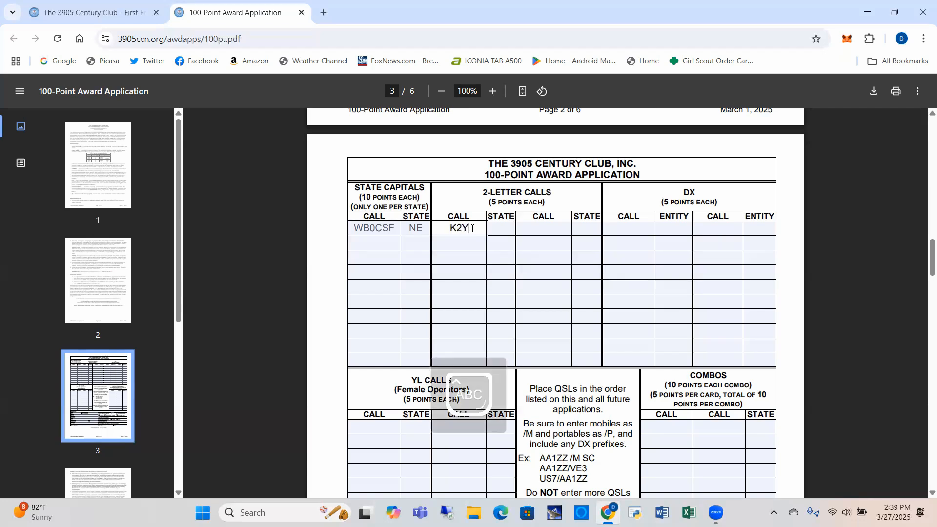
click(494, 231)
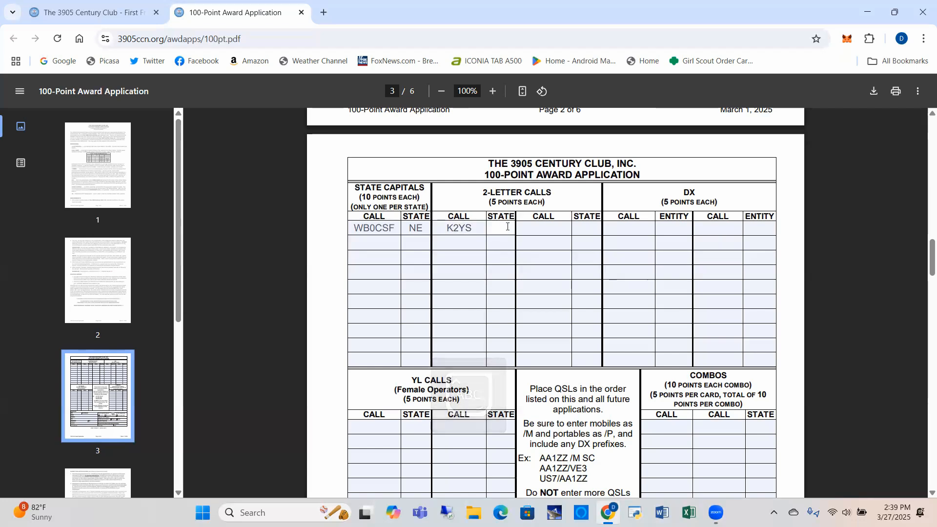
text(NJ)
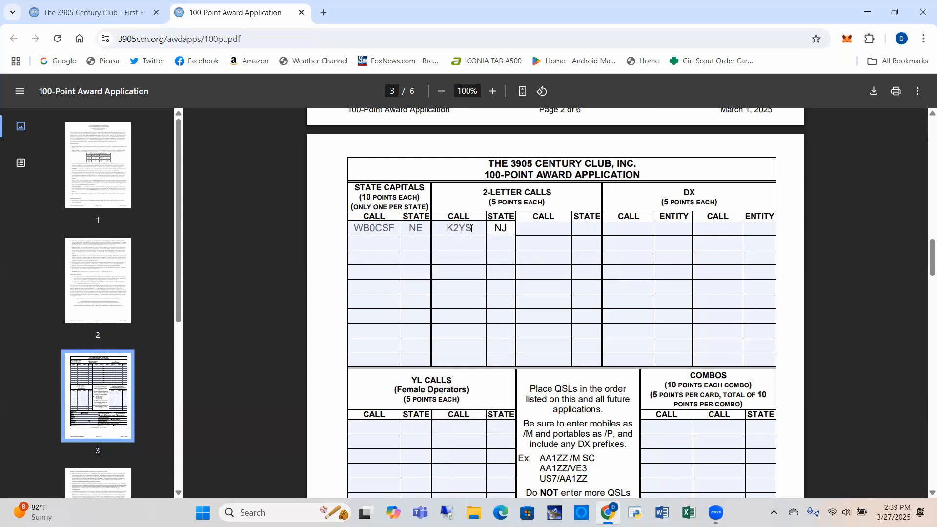
click(468, 242)
text(A)
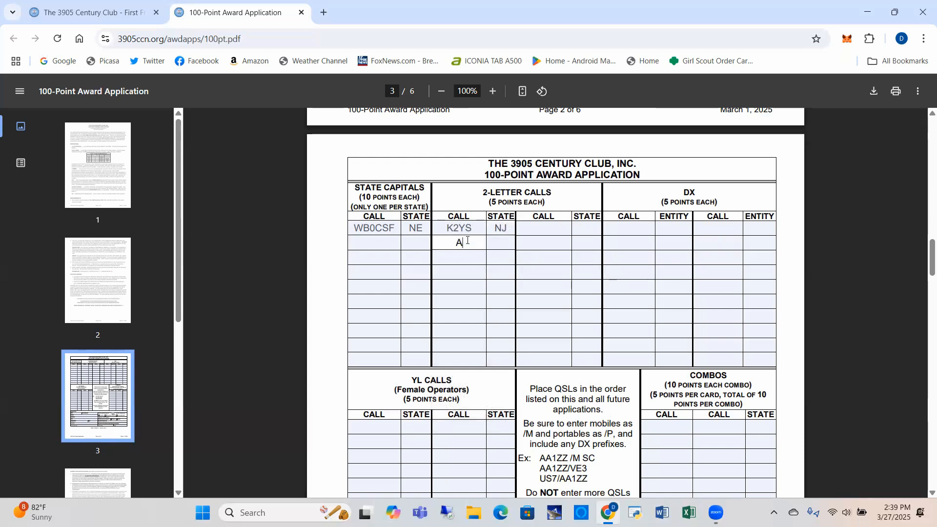
text(I4K)
click(494, 245)
text(TN)
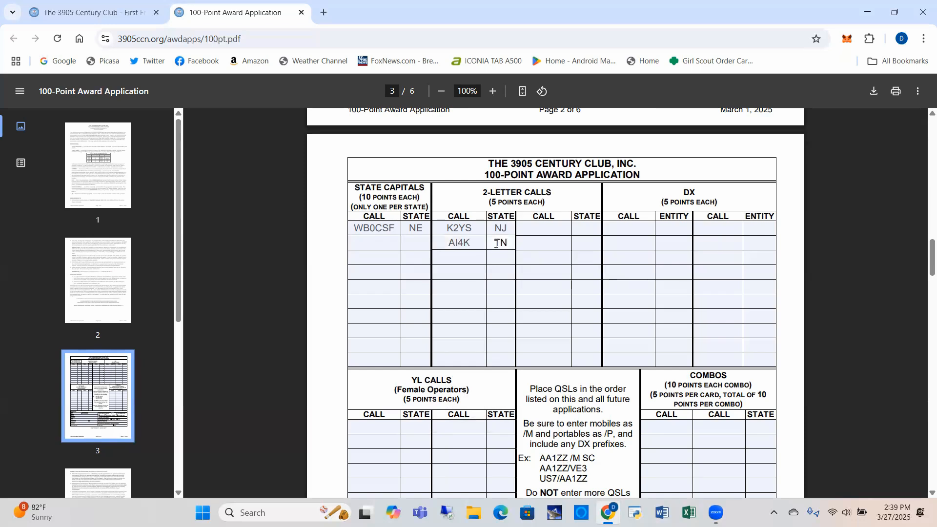
- Log the third and fourth 2-Letter Calls contacts, both with state MS
click(468, 254)
text(AA1NA)
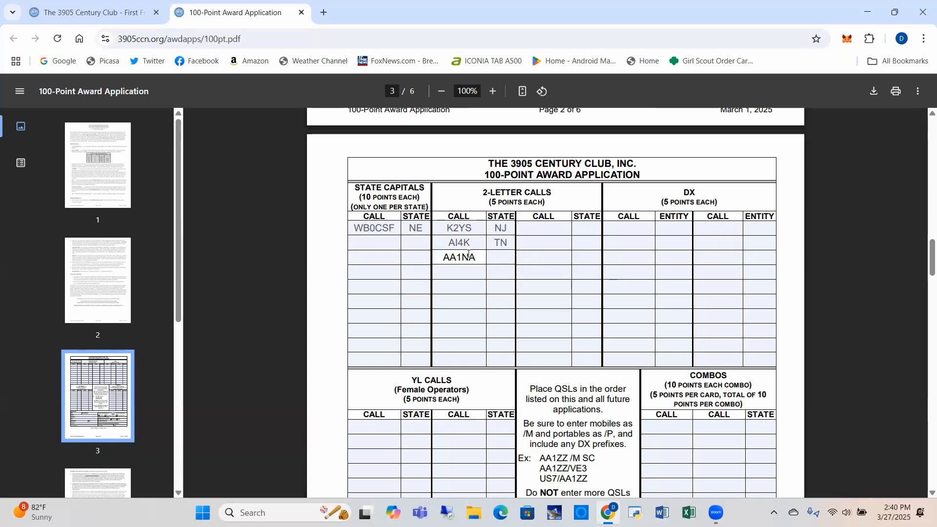
click(494, 256)
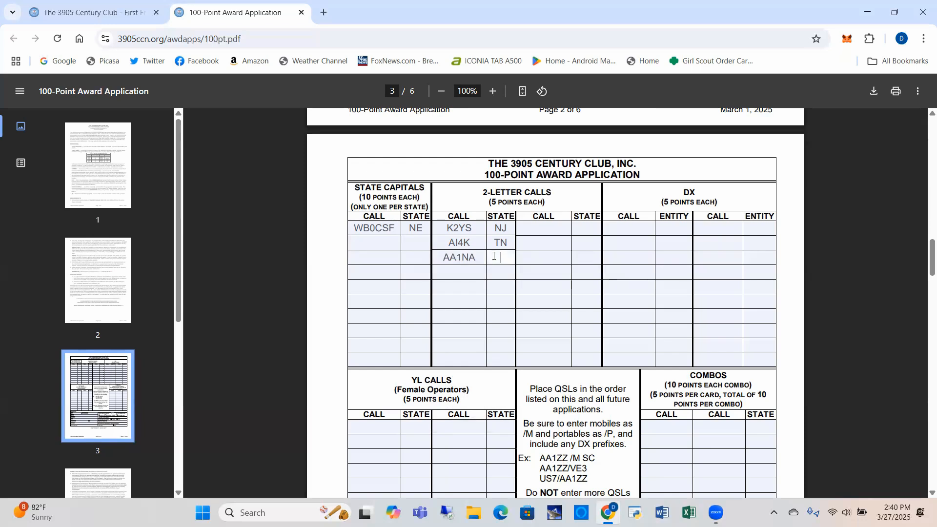
text(MS)
click(467, 273)
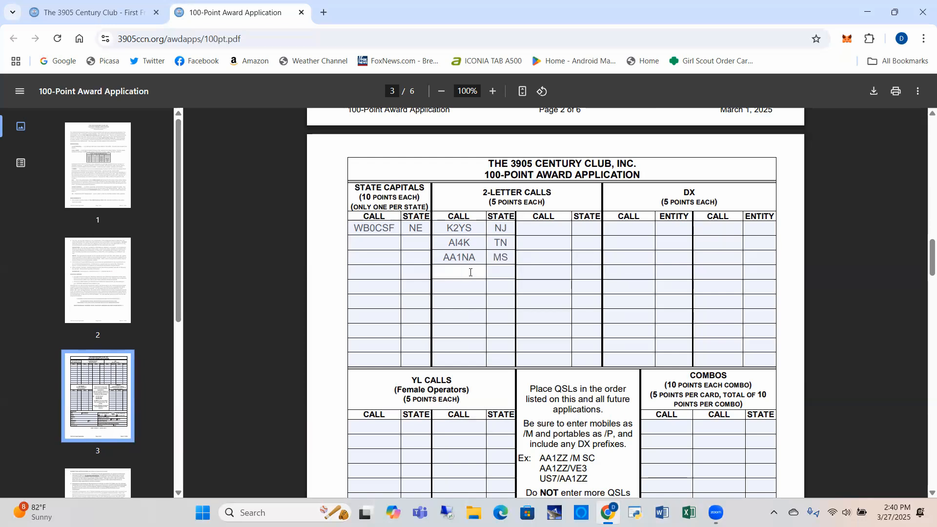
text(N1A/P)
click(506, 268)
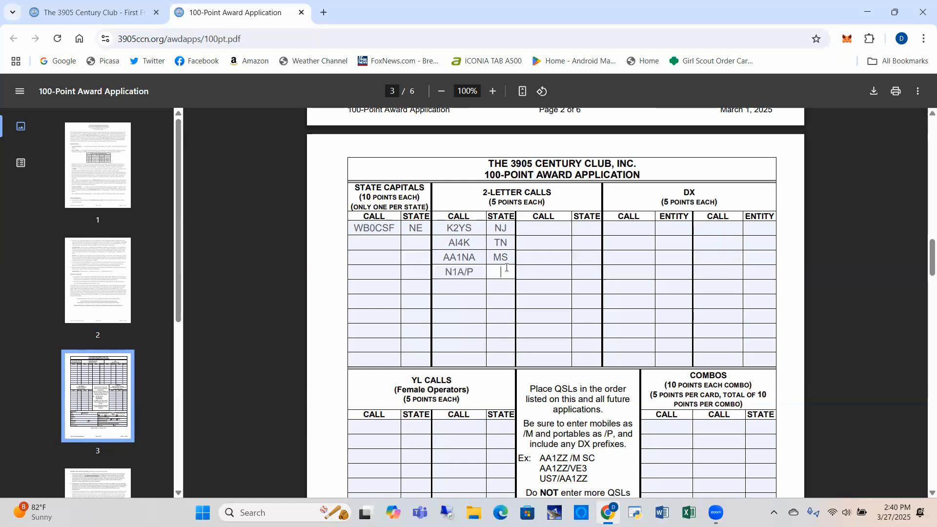
text(MS)
key(Tab)
- Log the first DX contact's call sign with entity ON
click(630, 229)
text(VE3)
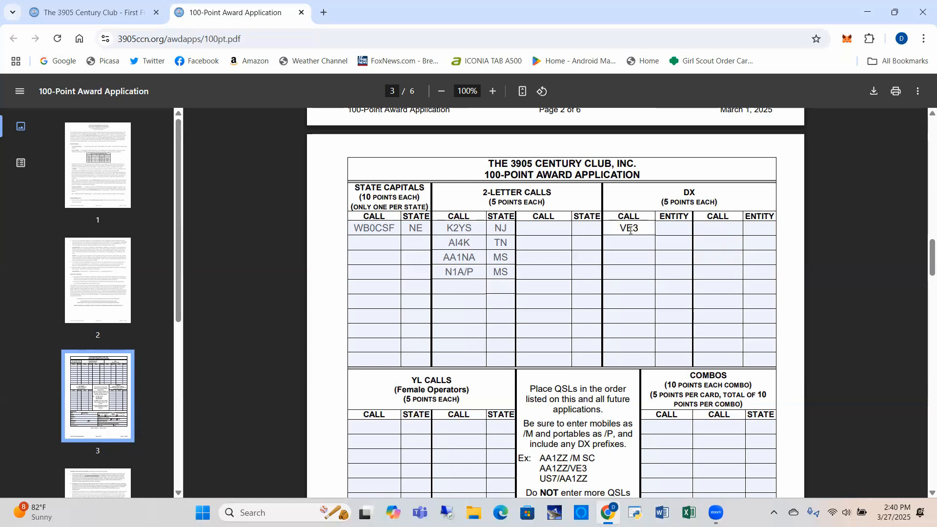
text(CMB)
click(669, 227)
text(ON)
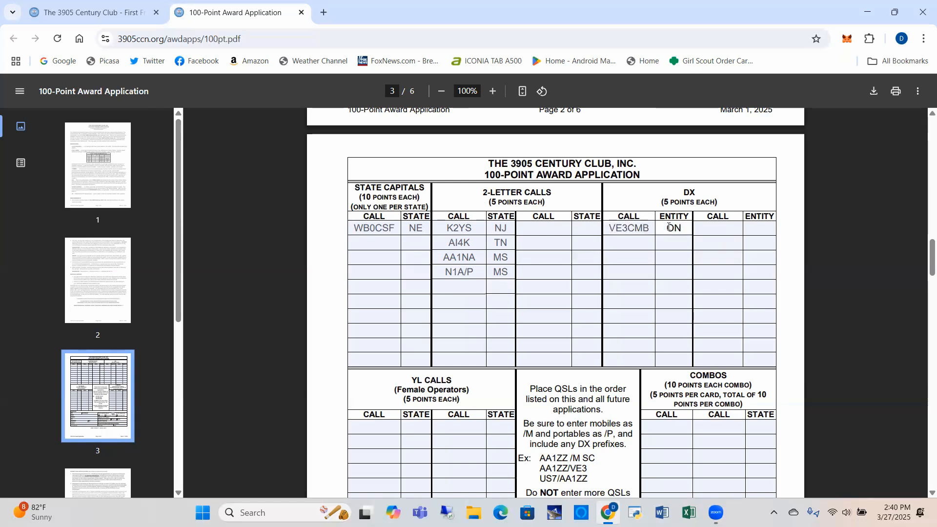
click(650, 230)
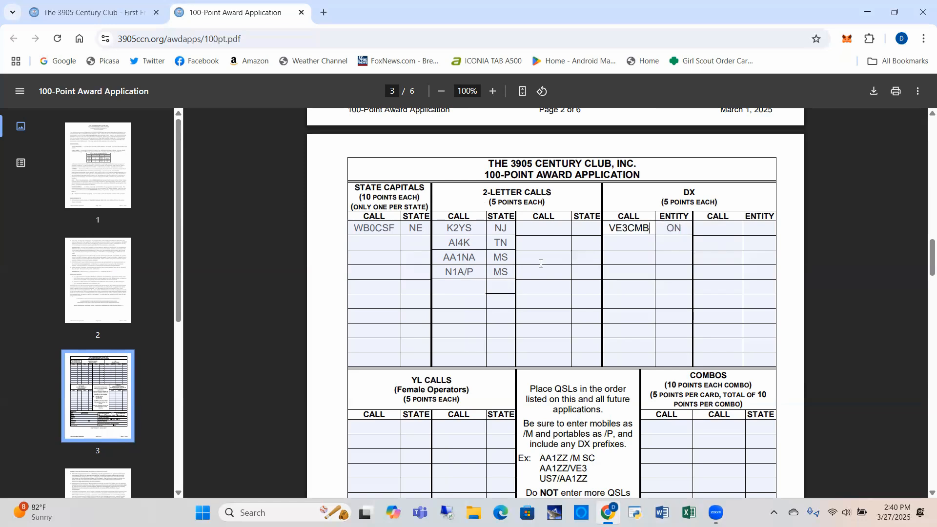
scroll(395, 333, down, 3)
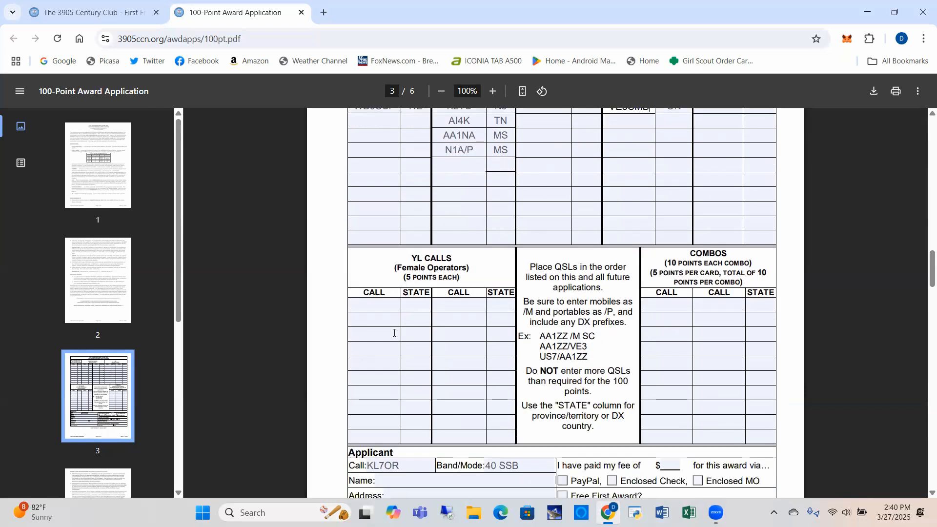
click(384, 305)
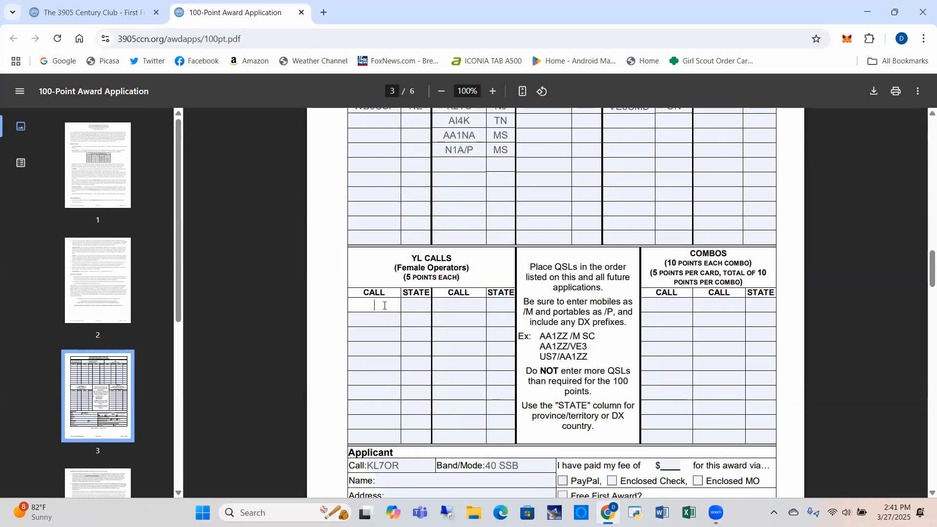
- Enter the first YL Calls contact's call sign with state TN
text(K9DB3)
click(411, 301)
text(TN)
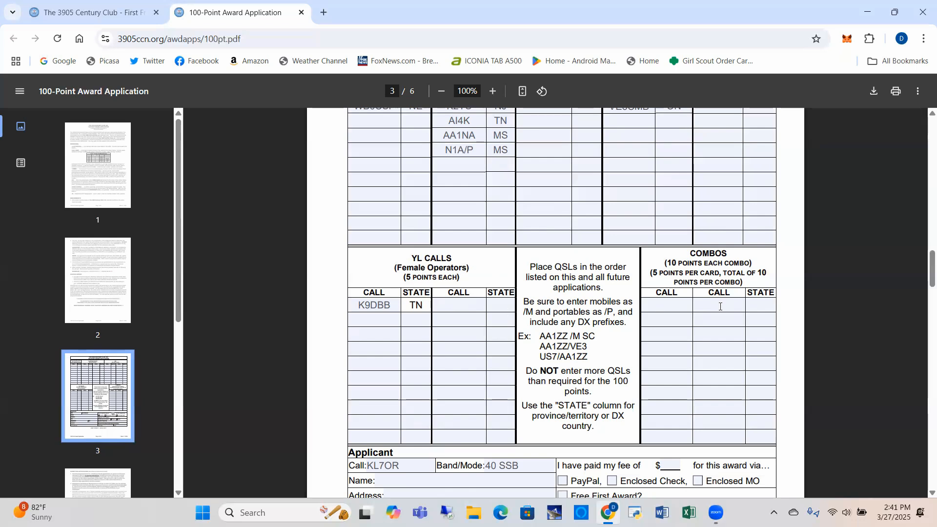
scroll(504, 209, up, 1)
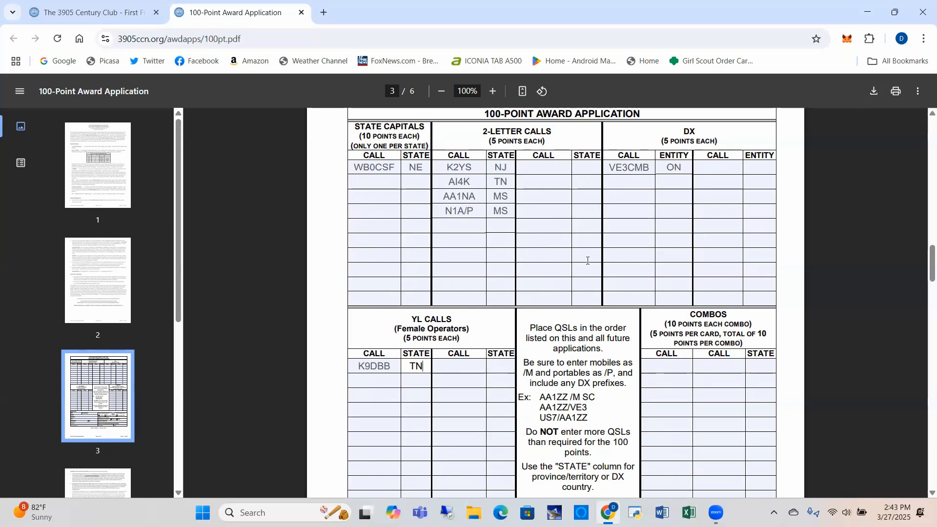
scroll(587, 261, down, 4)
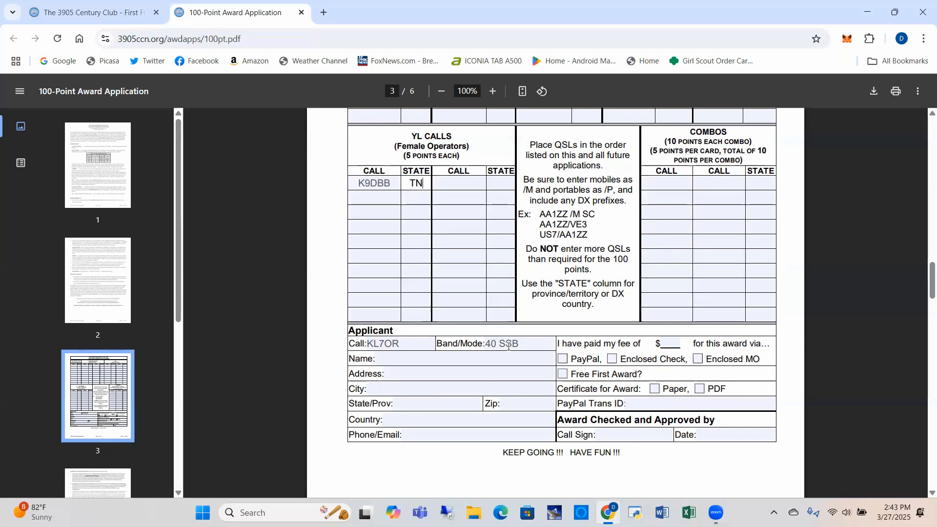
scroll(586, 294, up, 5)
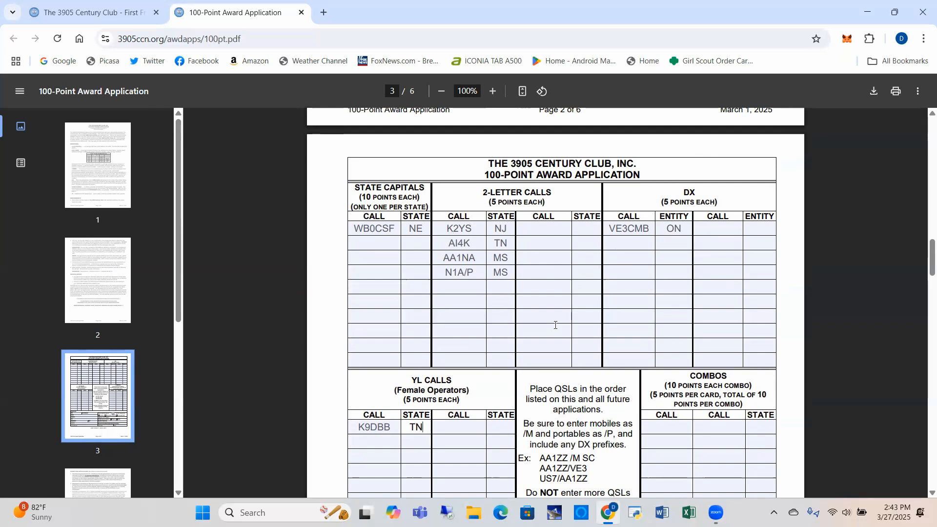
scroll(556, 325, down, 1)
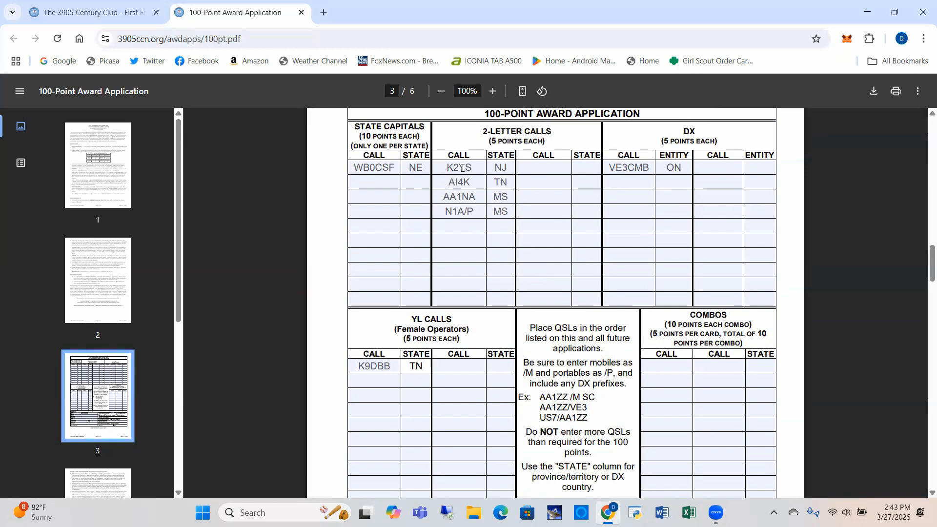
- Add a fifth 2-Letter Calls entry for a mobile (/M) station from NJ
click(465, 226)
text(K2YS)
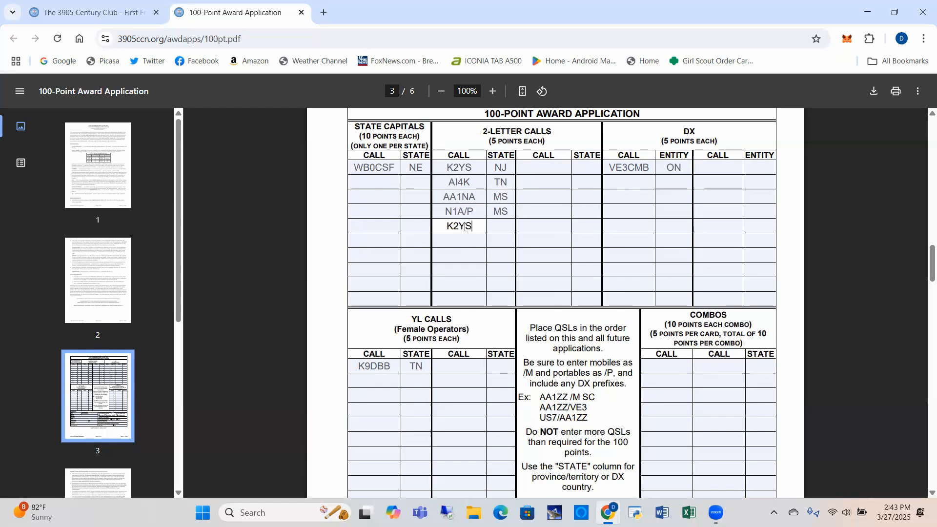
text(/M)
click(494, 224)
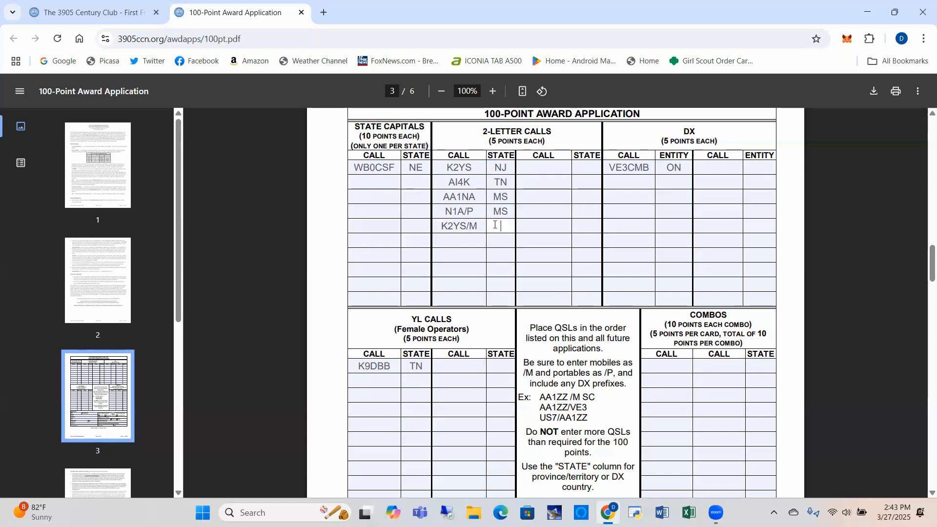
text(TNJ)
- Add a second YL Calls entry for a mobile (/M) operator from OK
click(378, 378)
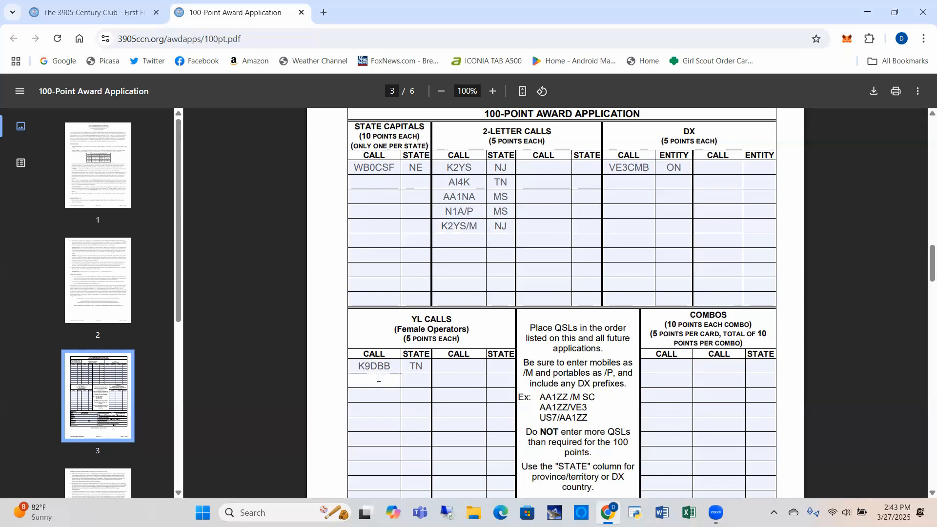
text(K9DBB/M)
click(413, 382)
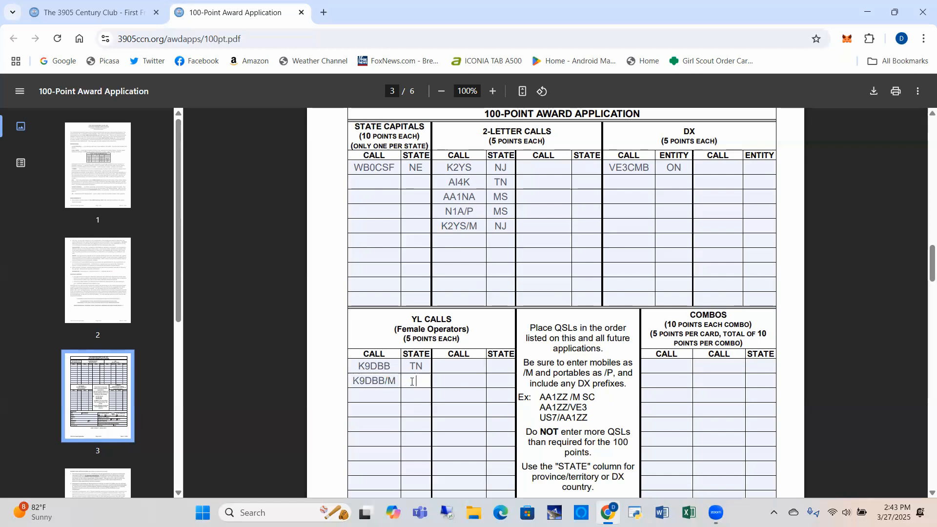
text(OK)
click(457, 380)
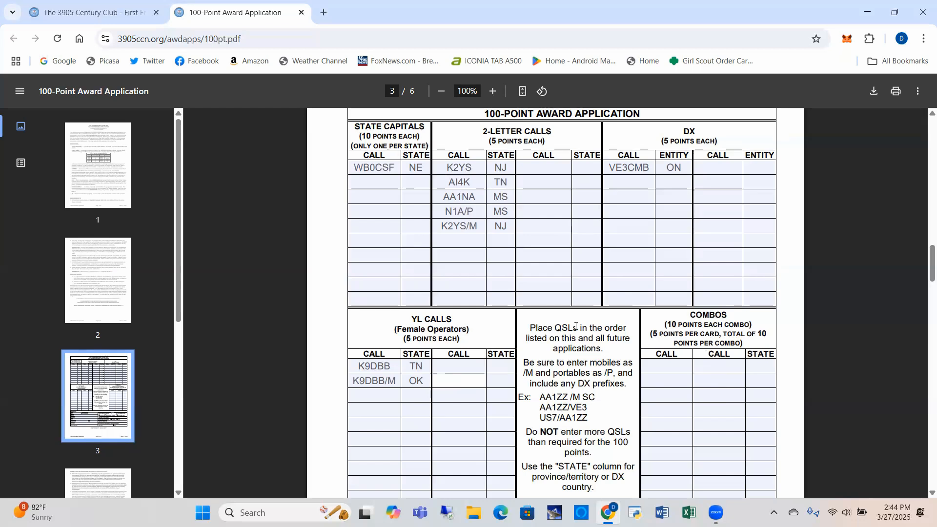
- Tick Free First Award and request both Paper and PDF certificates
scroll(576, 326, down, 1)
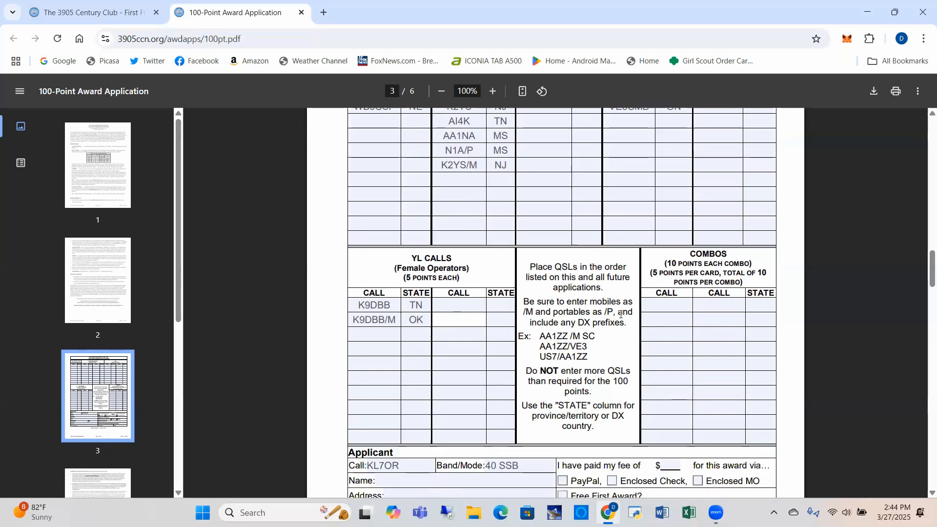
scroll(620, 312, down, 2)
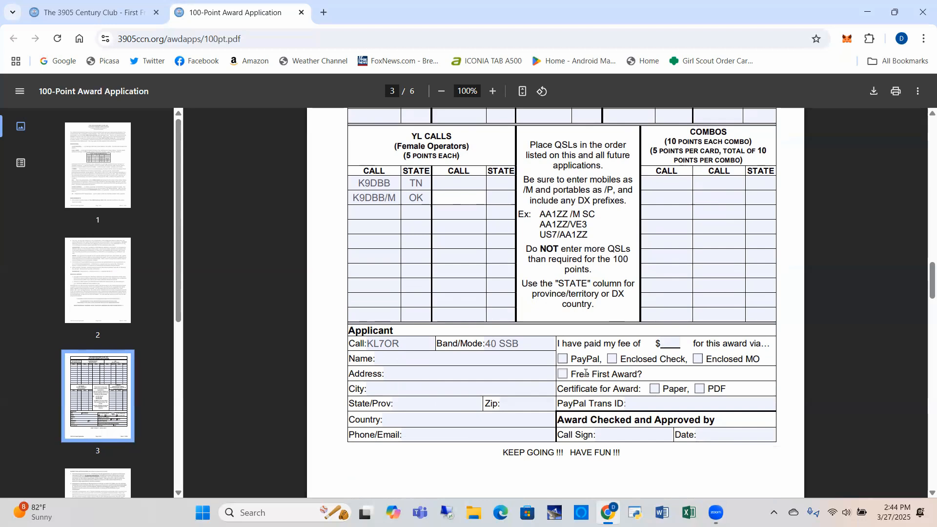
click(562, 374)
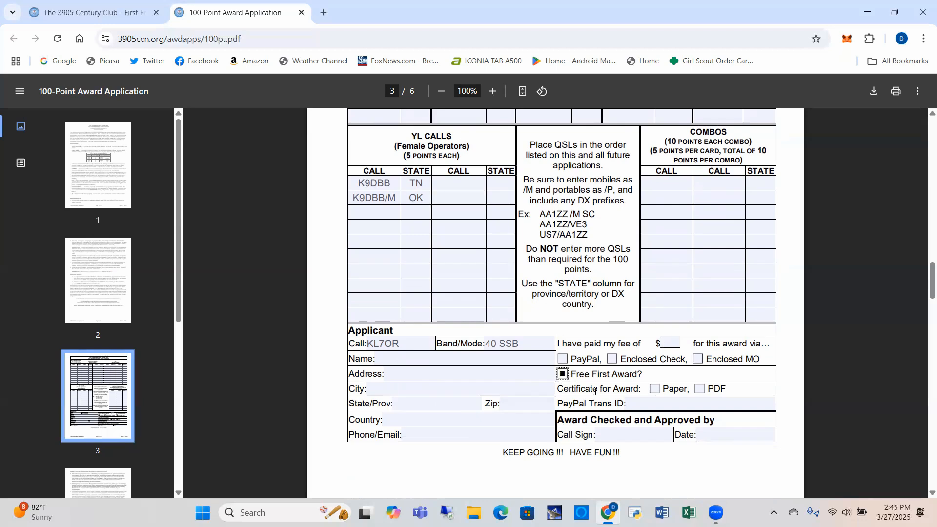
click(655, 390)
click(700, 390)
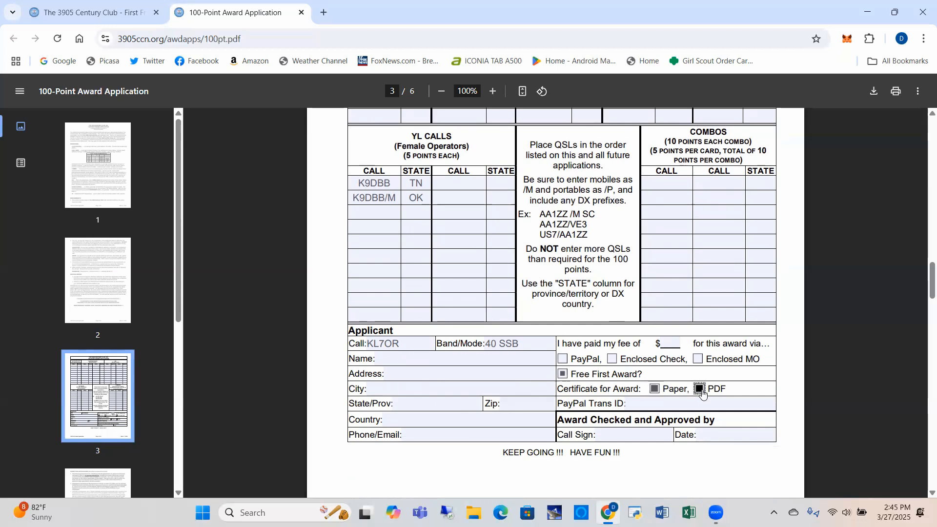
- Review the filled form, then return to The 3905 Century Club tab
scroll(564, 370, up, 3)
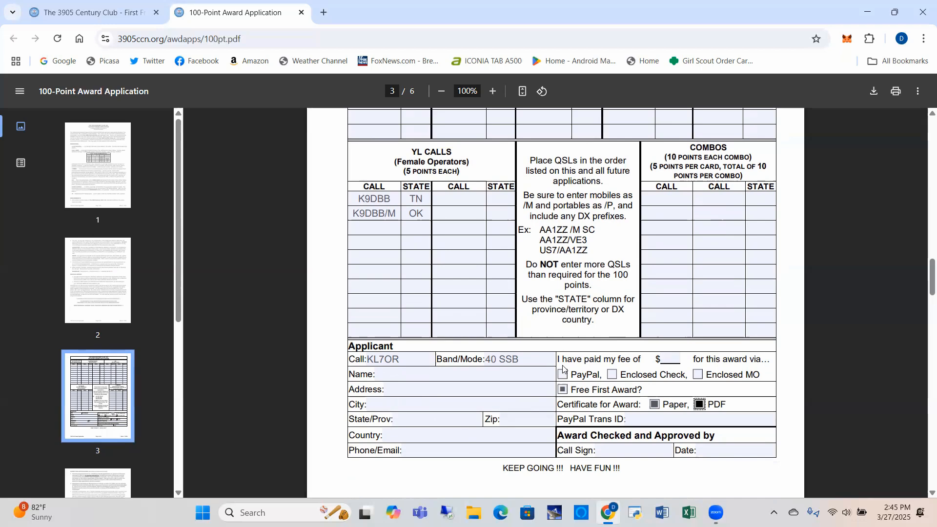
scroll(564, 369, up, 1)
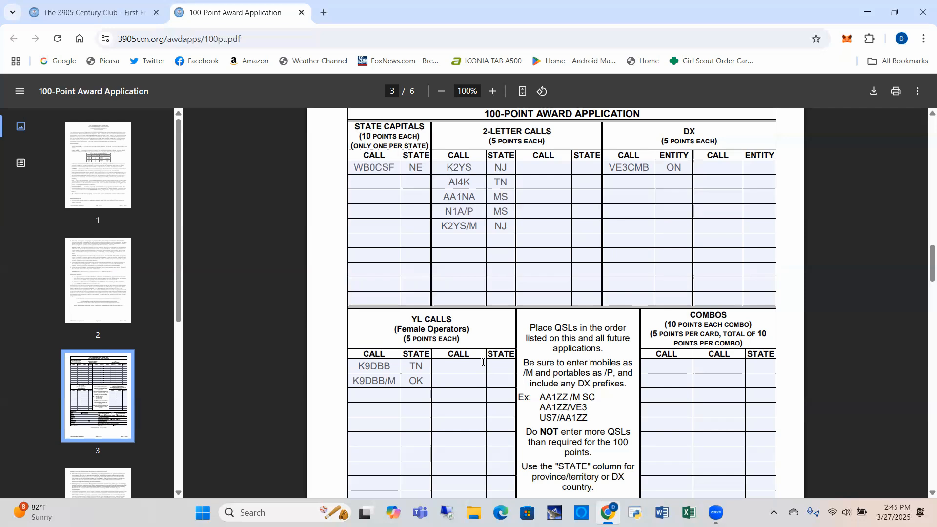
scroll(483, 362, up, 3)
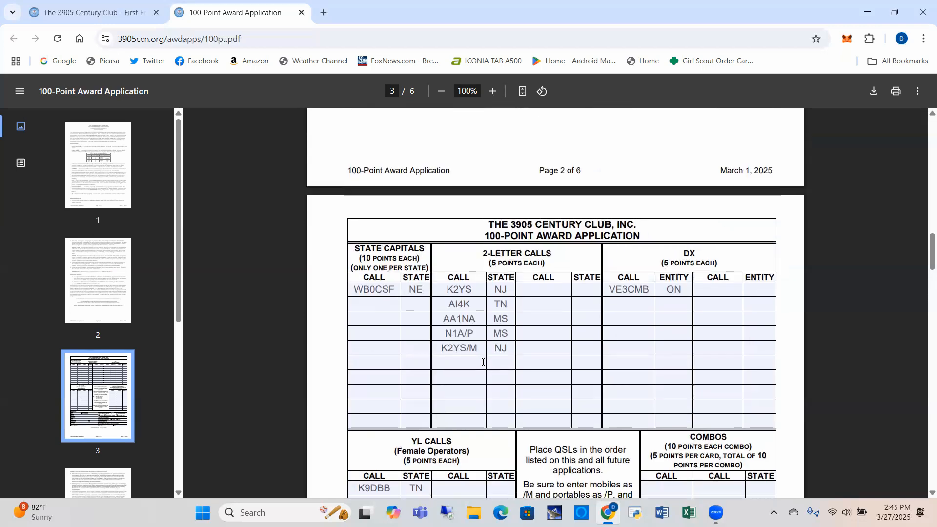
scroll(483, 362, down, 2)
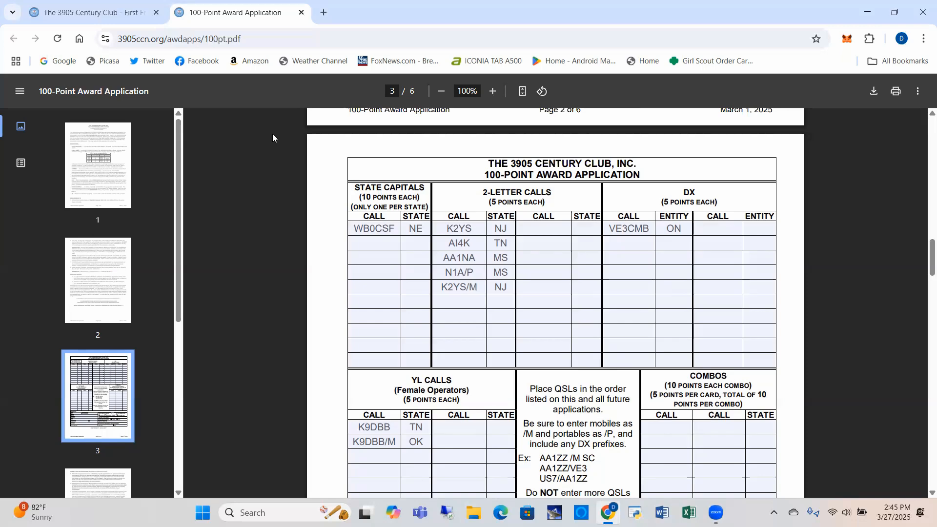
click(115, 12)
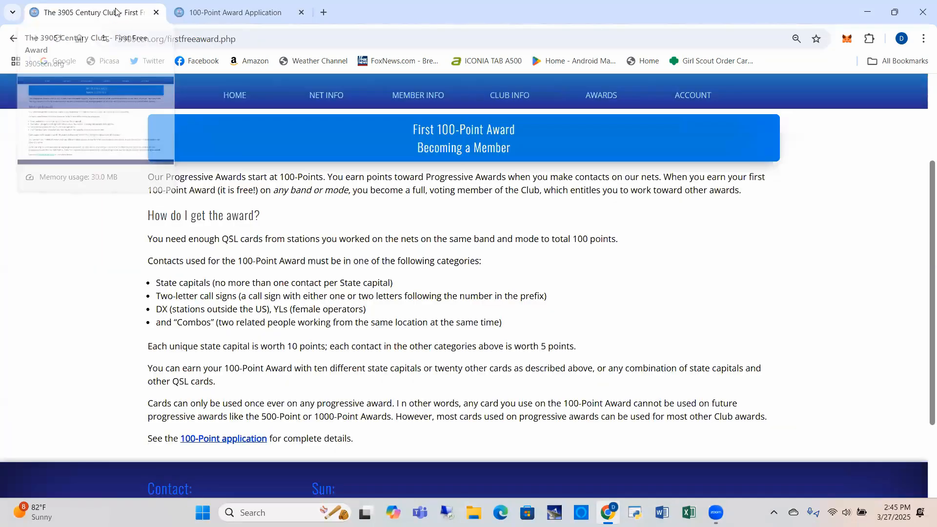
- Open the club leadership officers page from the site menu
scroll(487, 274, up, 3)
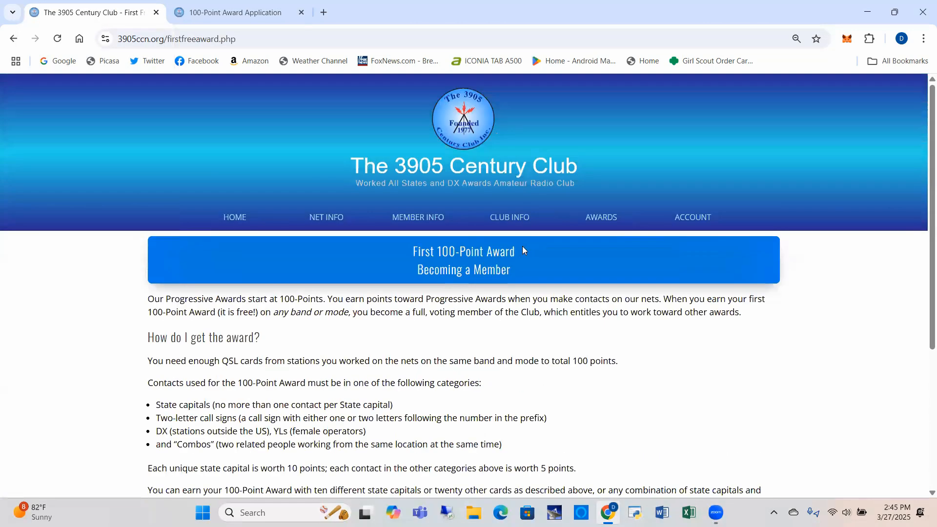
mouse_move(498, 227)
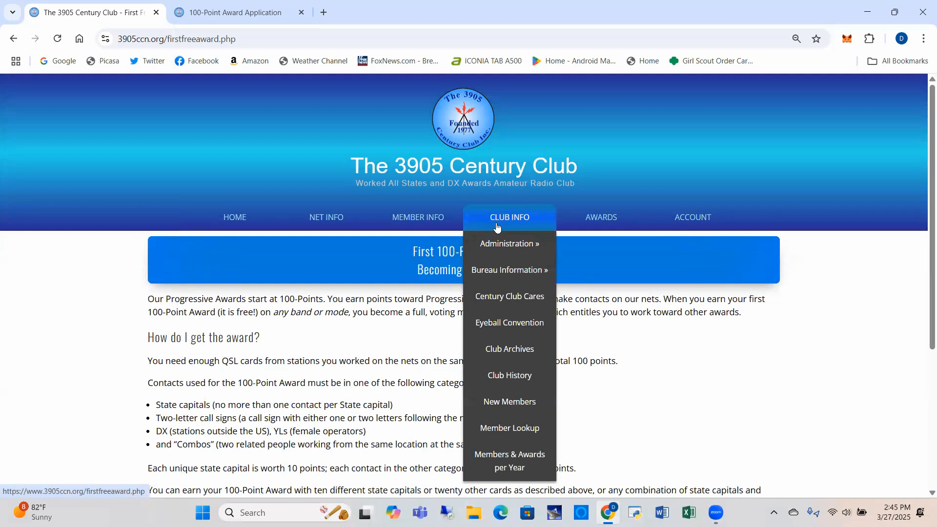
mouse_move(507, 249)
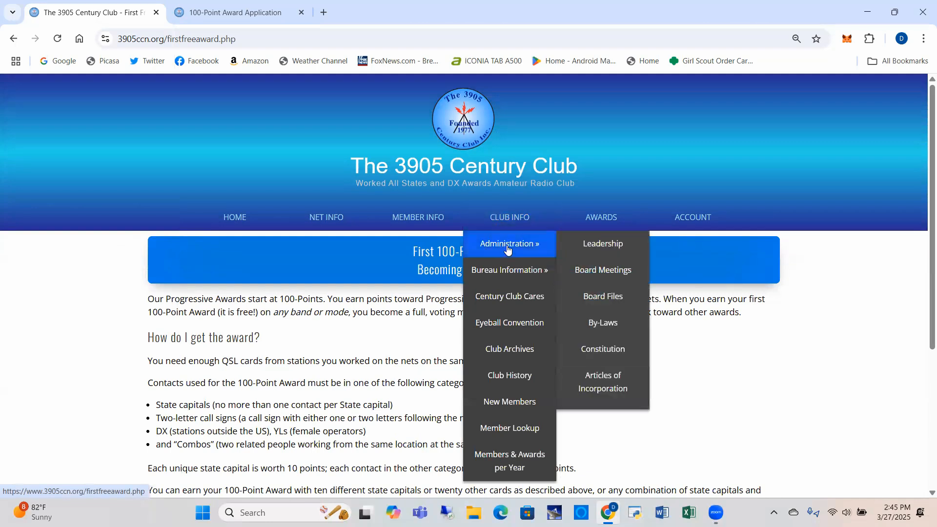
click(599, 245)
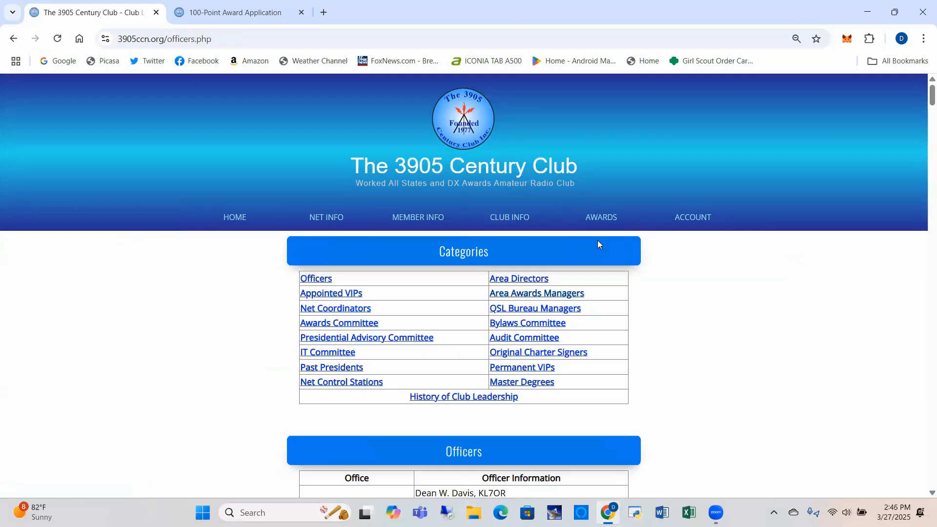
- Jump to Area Awards Managers, then scroll back up to the Alternate 8th–DX Area Directors
click(528, 297)
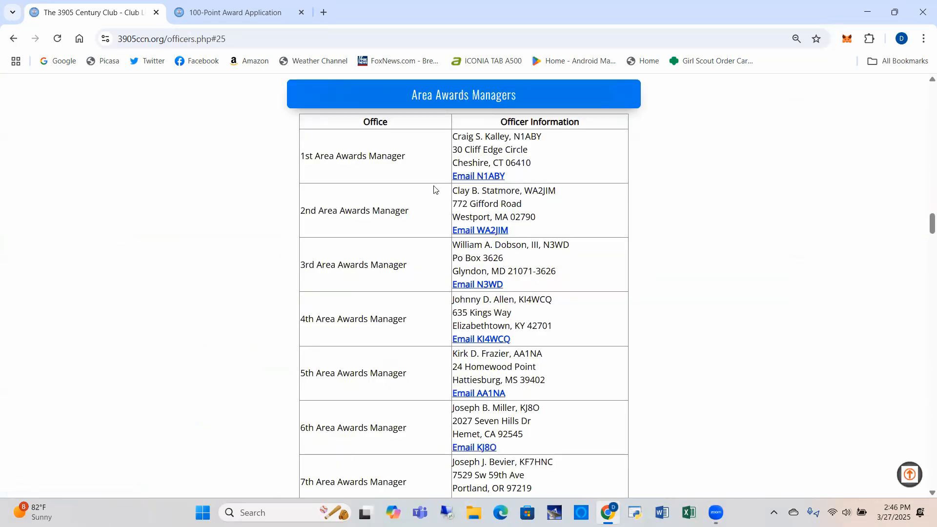
scroll(381, 198, down, 1)
scroll(381, 198, down, 2)
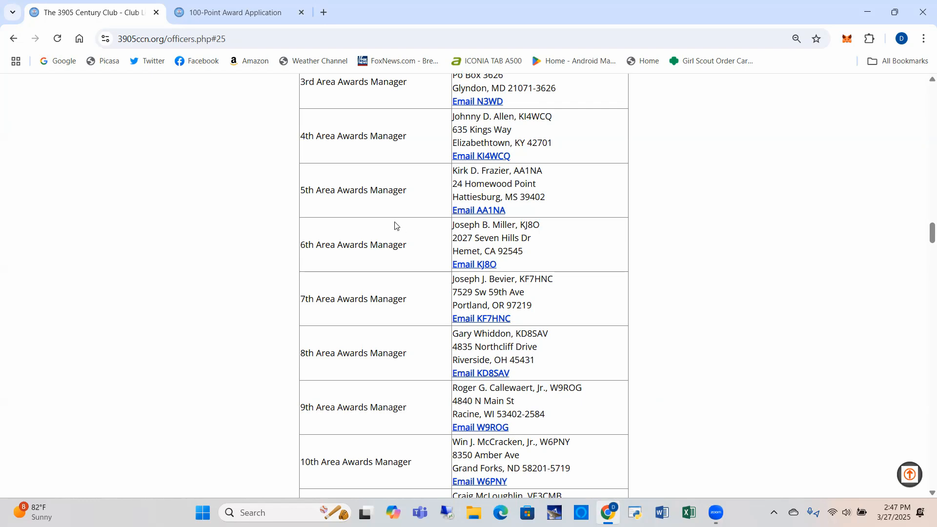
scroll(522, 318, up, 10)
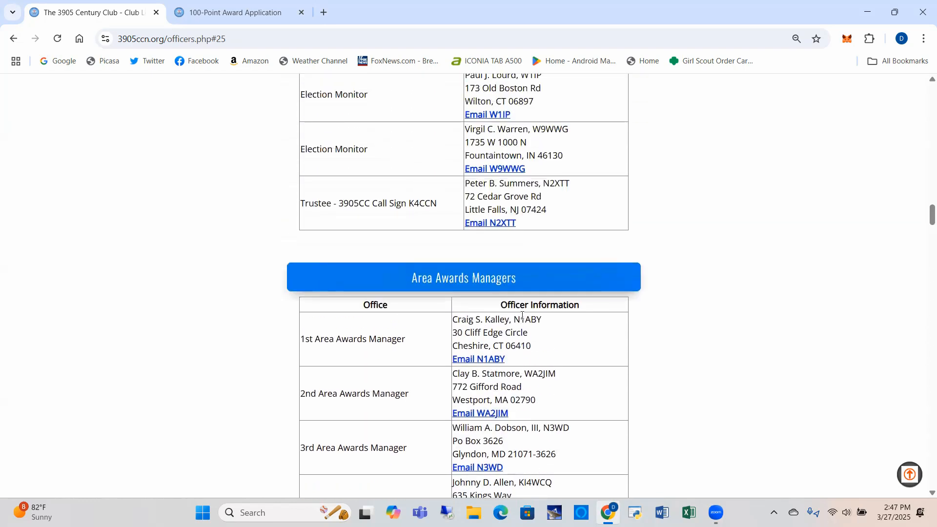
scroll(522, 316, up, 2)
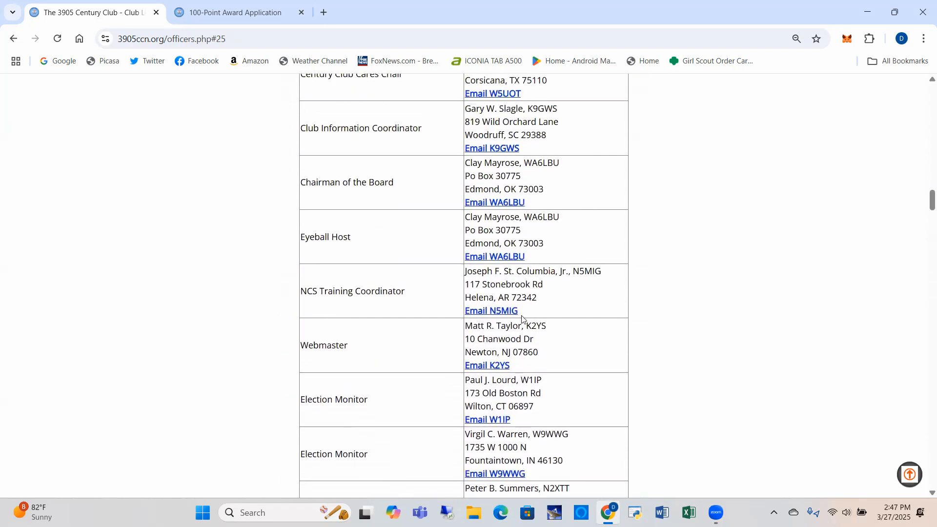
scroll(521, 319, up, 13)
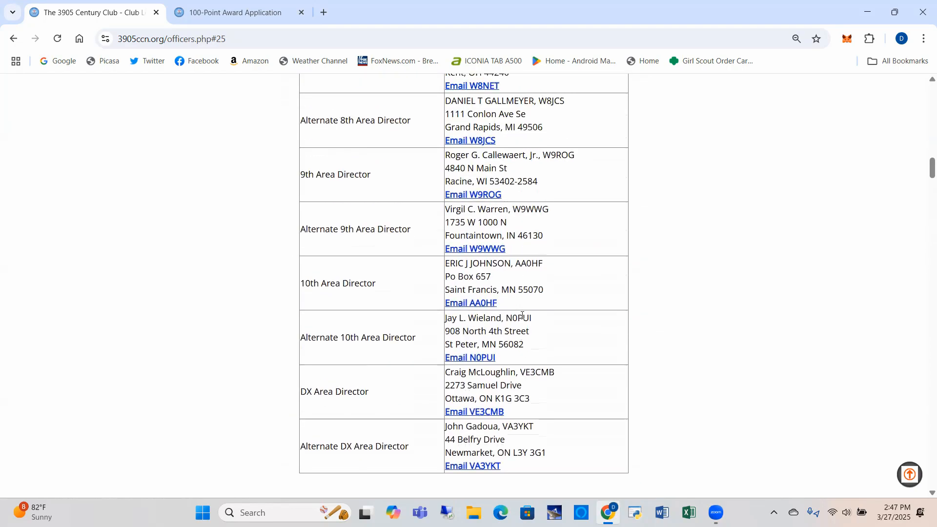